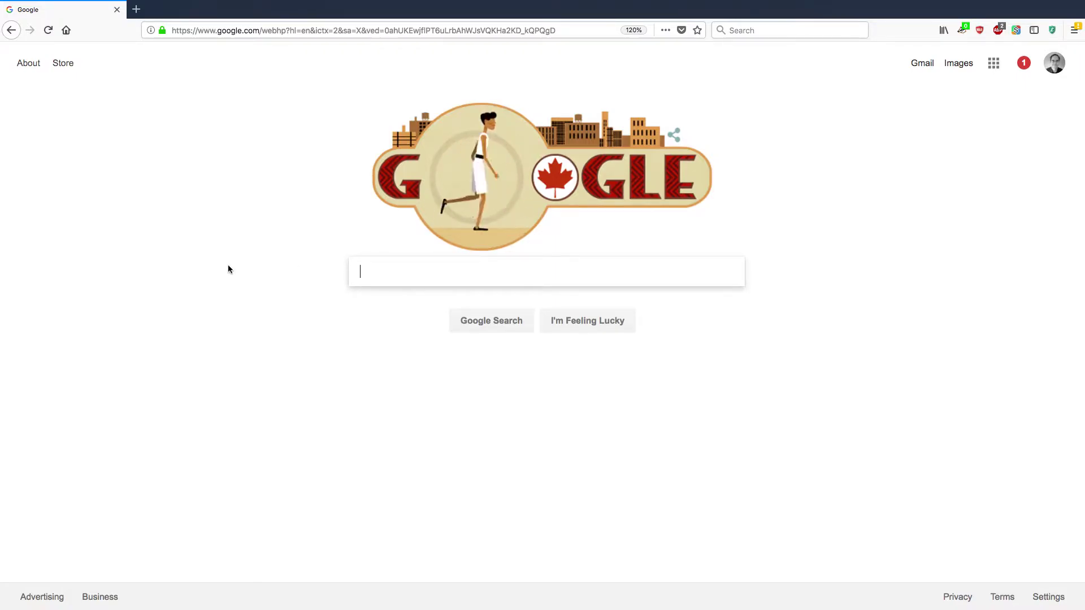
Search Google for 'hummingbirds'
text(hummingbirds)
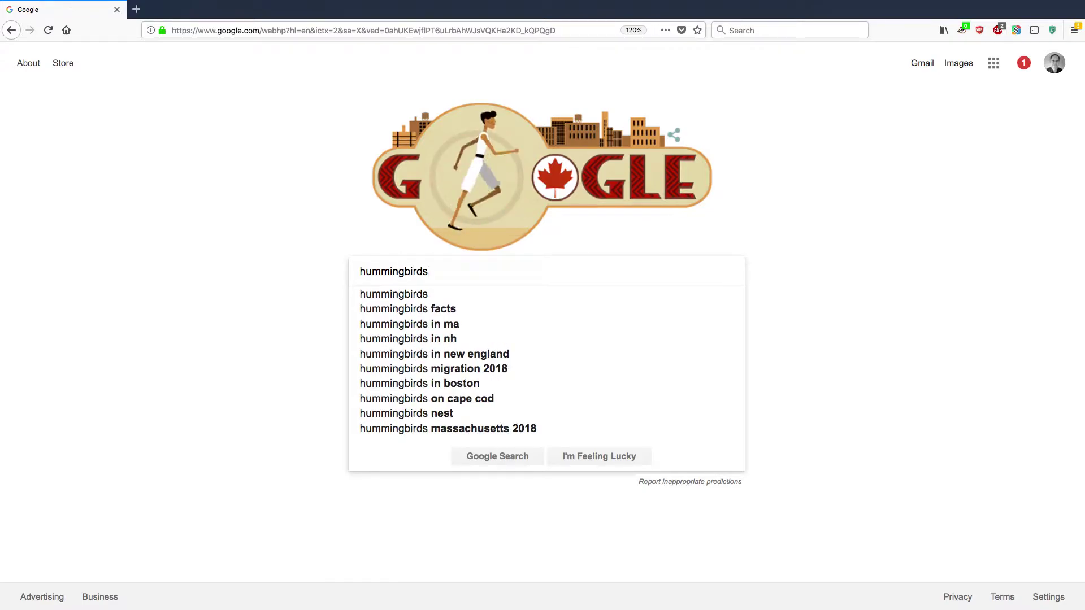
key(Return)
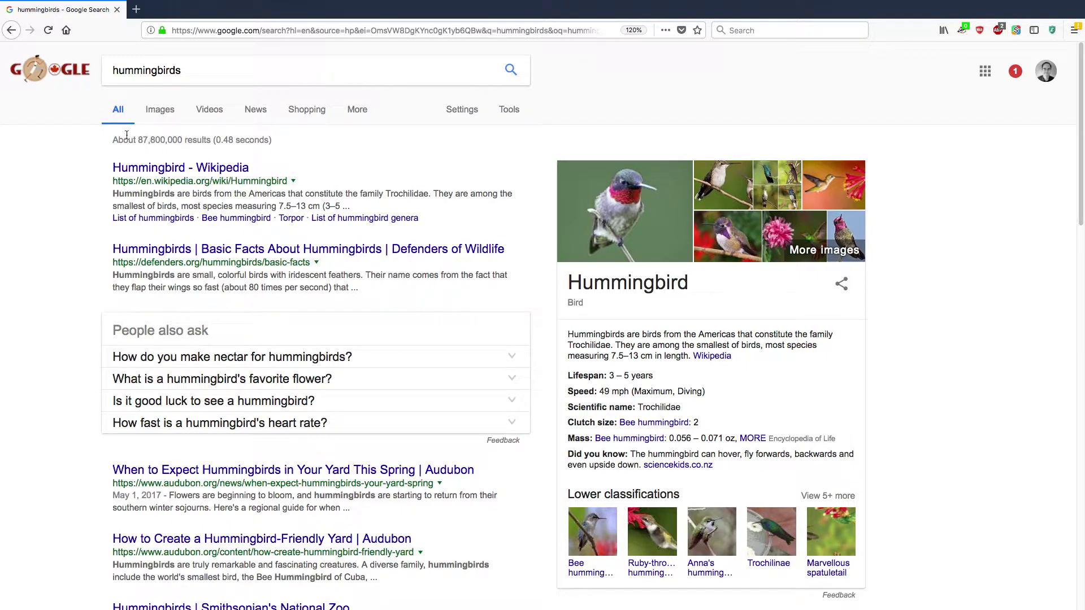
Switch the hummingbirds results to the Videos tab and skim the clips
click(209, 114)
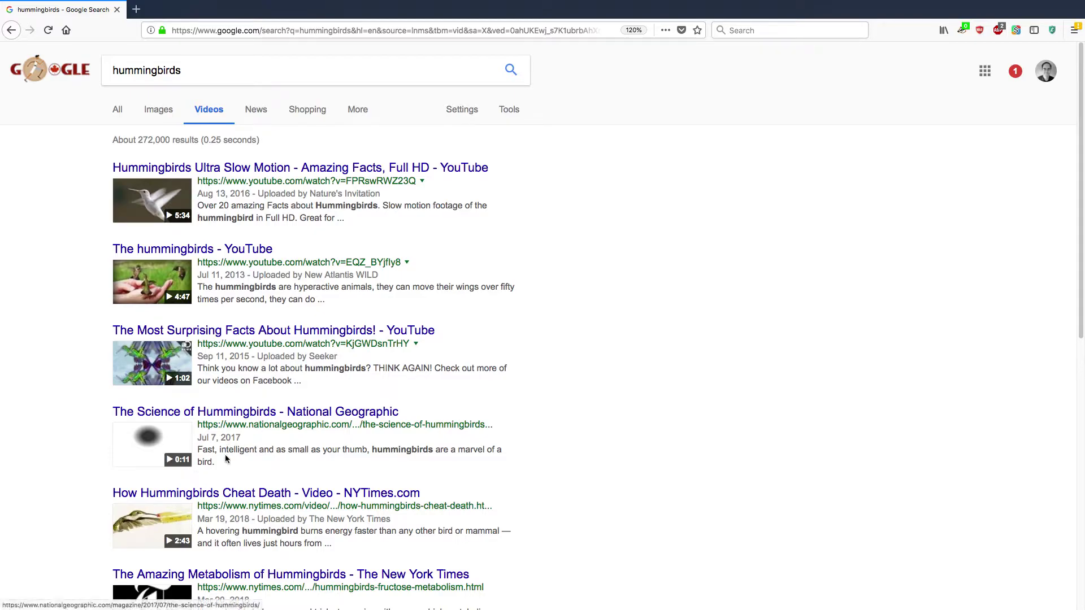
scroll(379, 418, down, 4)
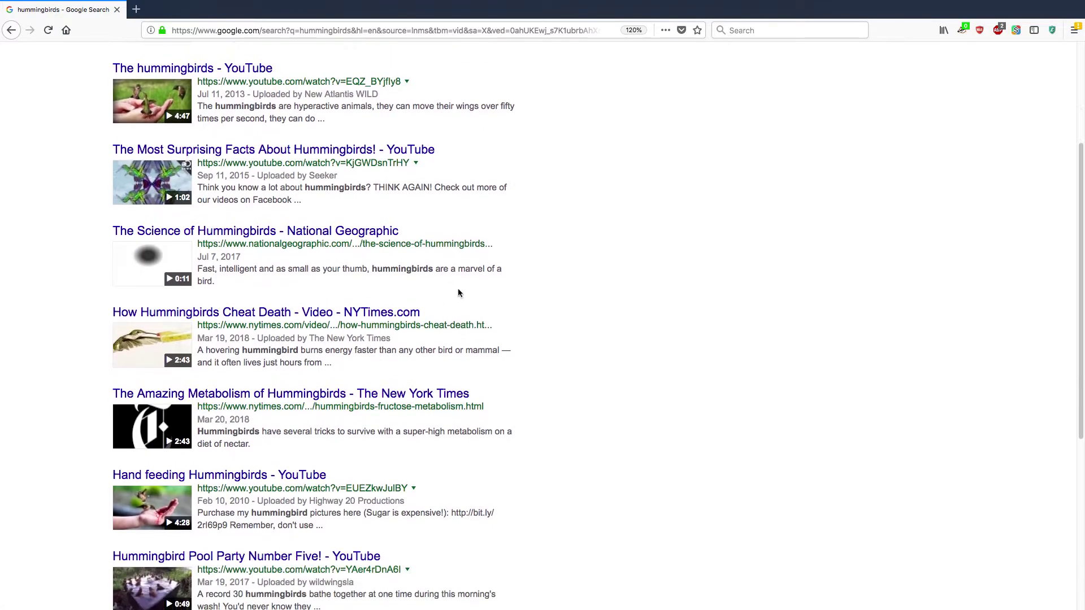
scroll(515, 265, up, 6)
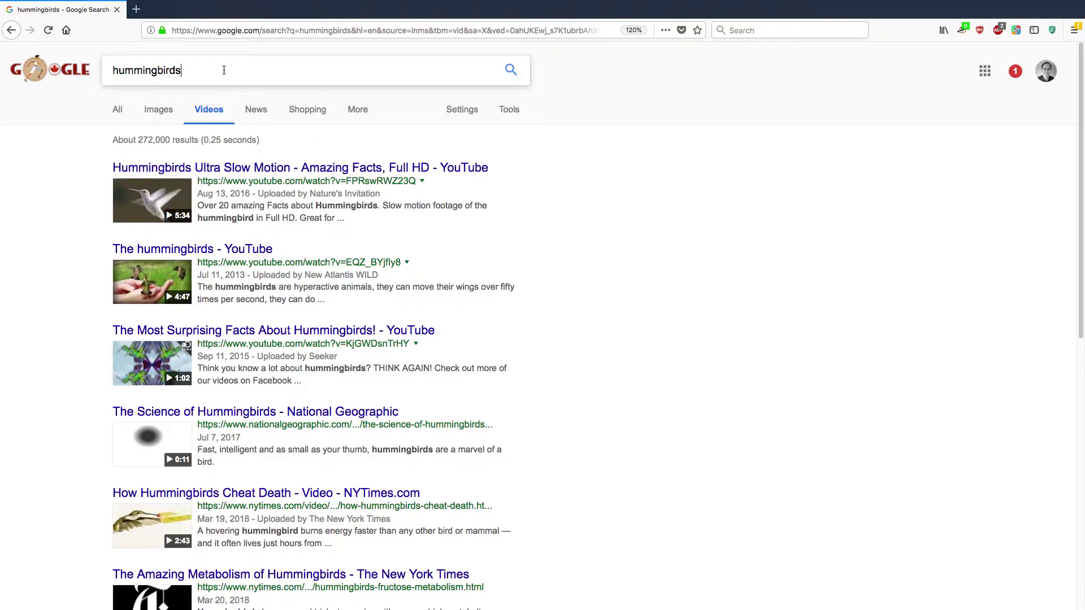
Refine the video search to hummingbirds "ruby throated"
click(183, 70)
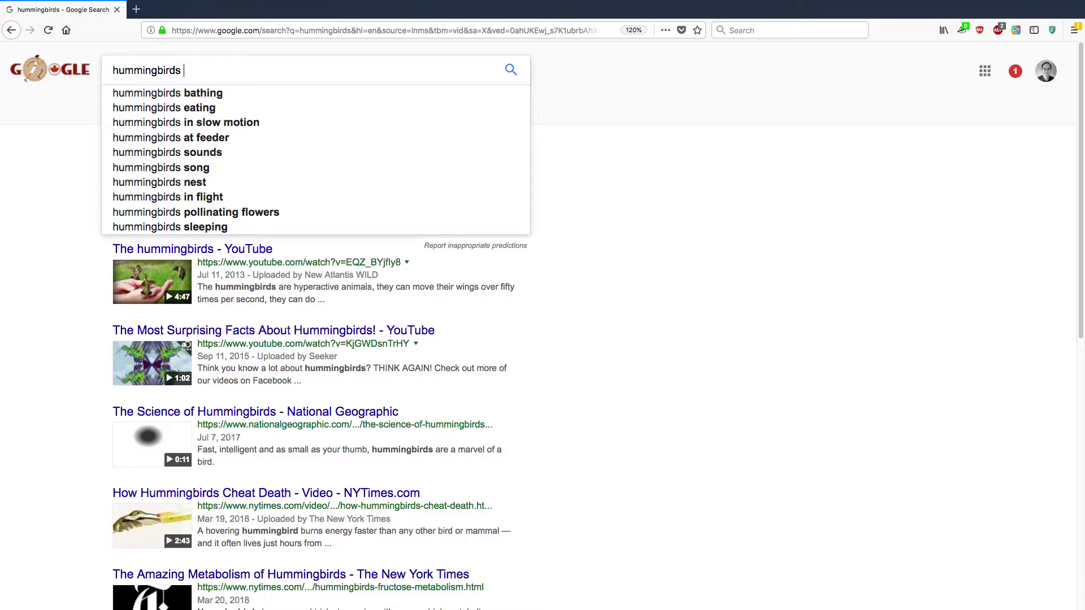
text(""ruby thor)
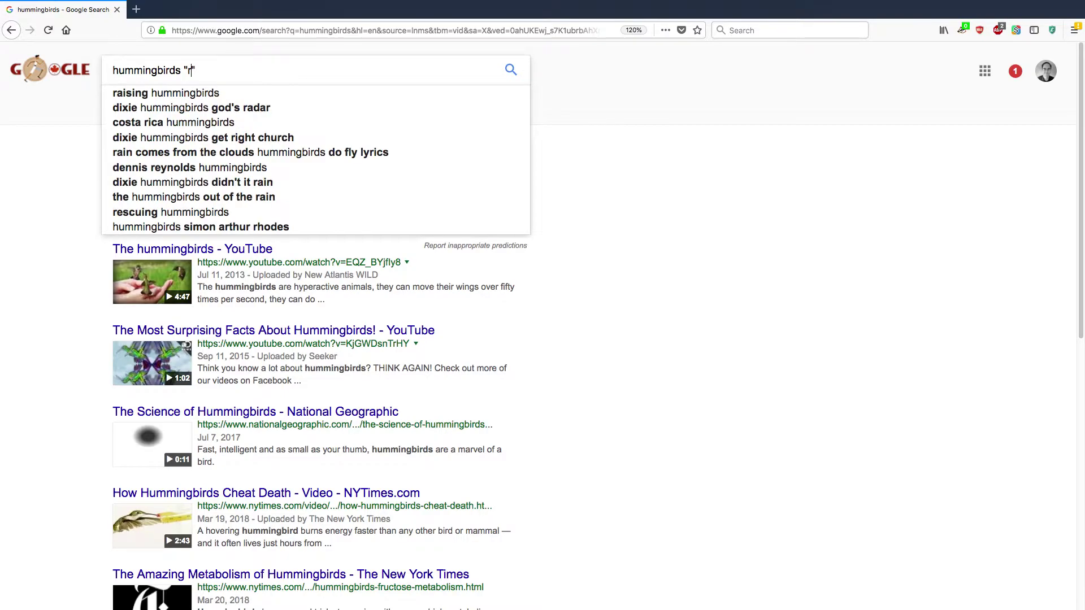
key(BackSpace)
key(BackSpace)
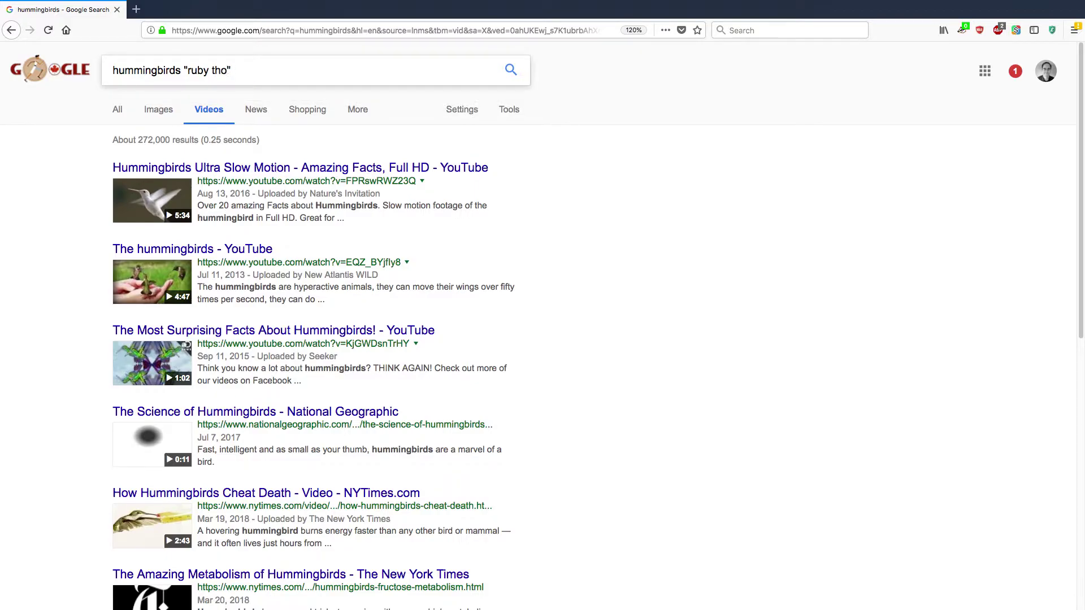
text(roated)
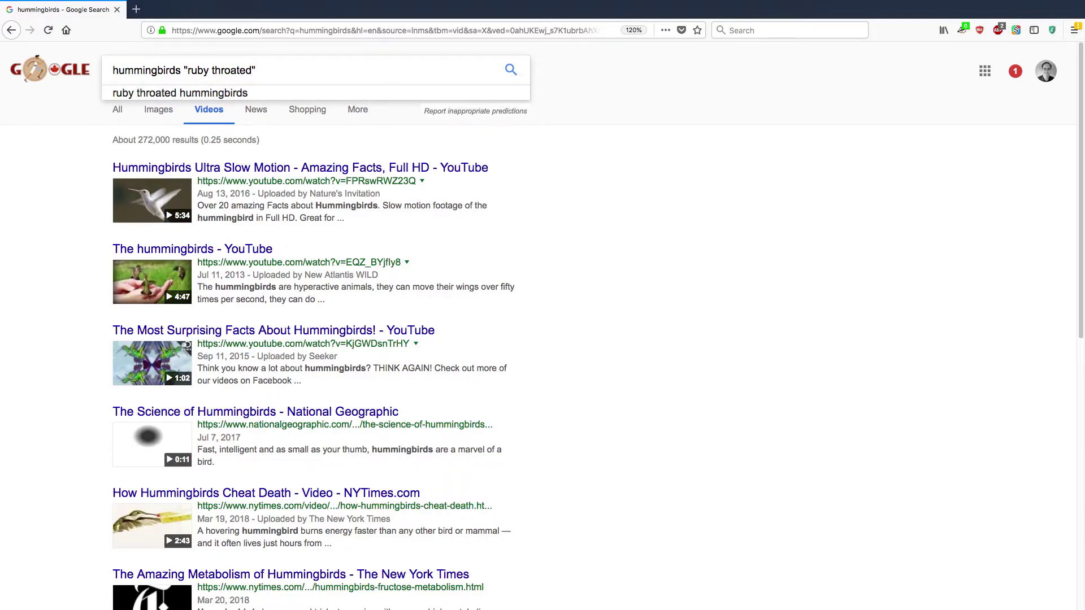
key(Return)
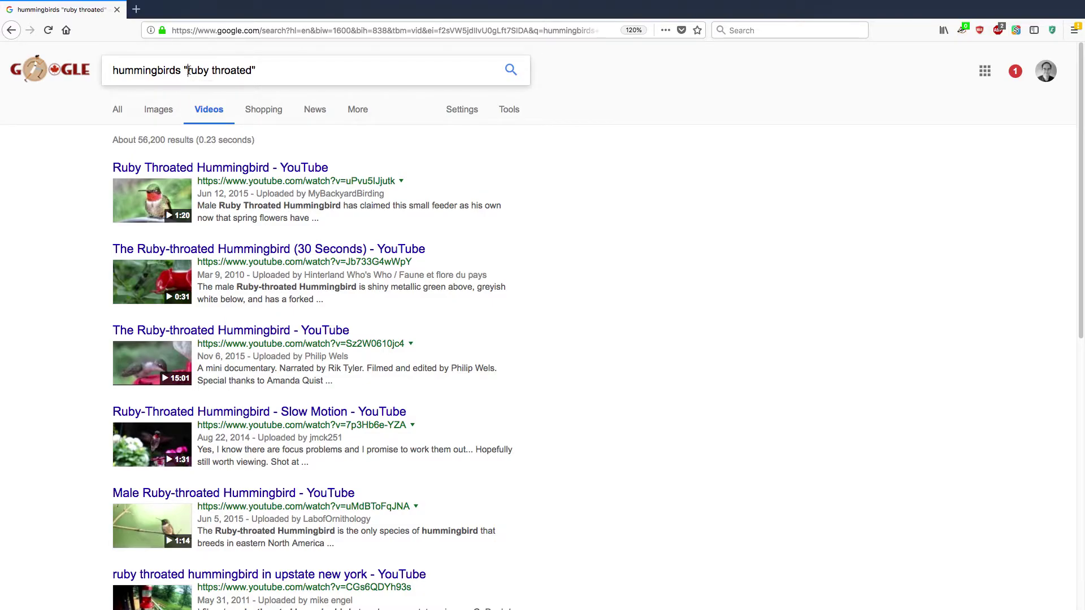
text(fast)
click(187, 70)
key(Return)
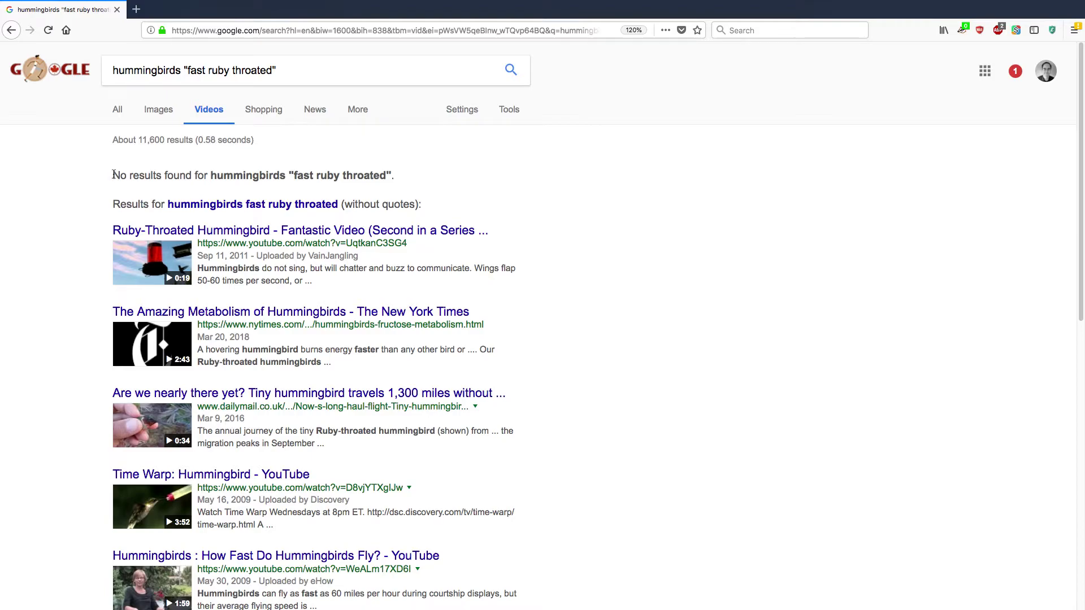
drag(112, 177, 390, 177)
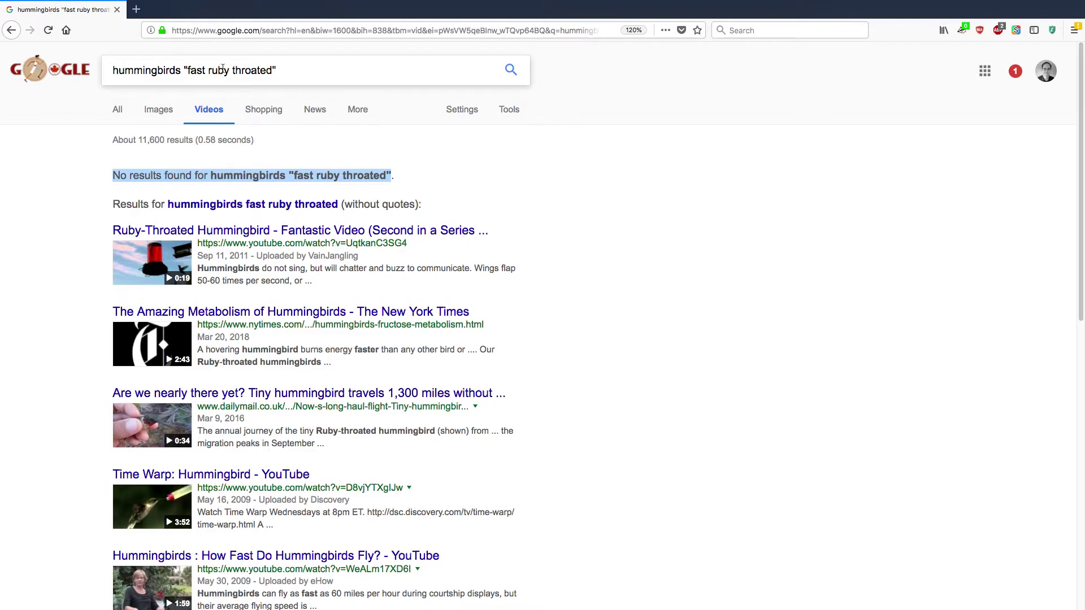
double_click(197, 70)
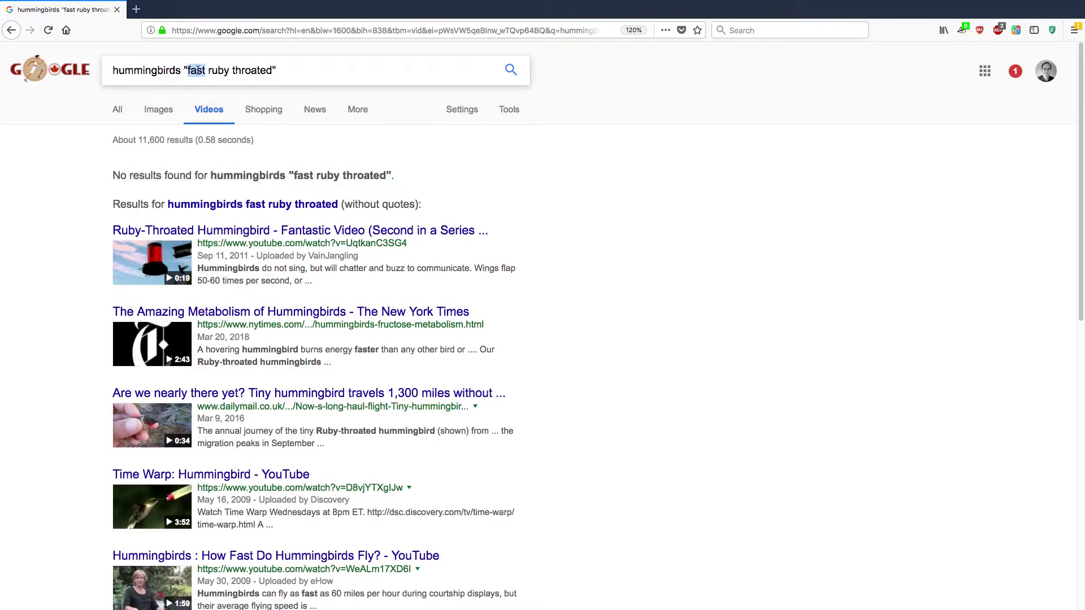
key(Delete)
key(Delete)
key(Return)
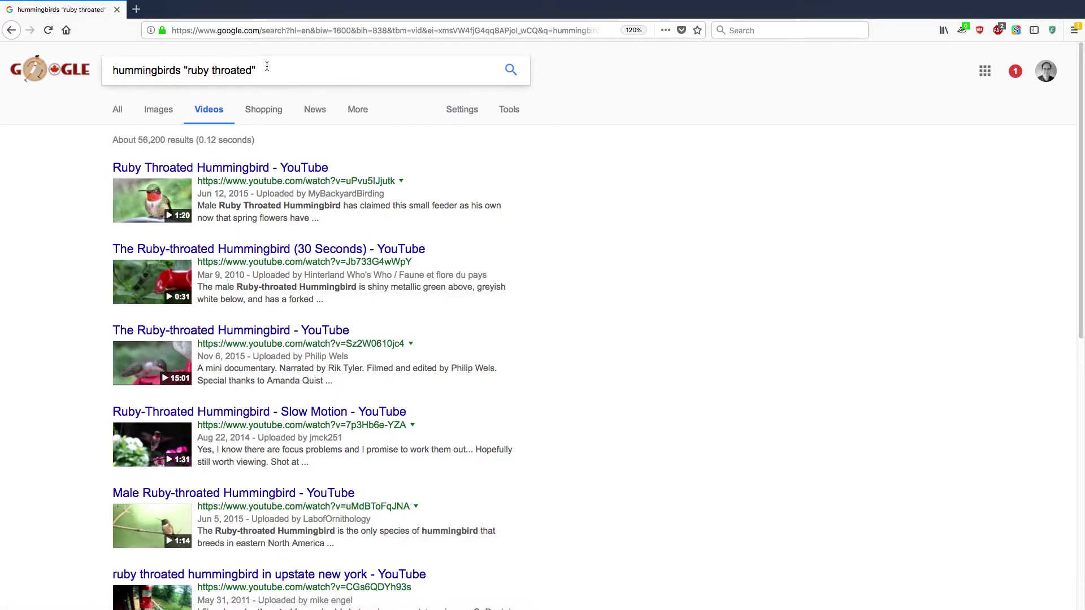
click(266, 66)
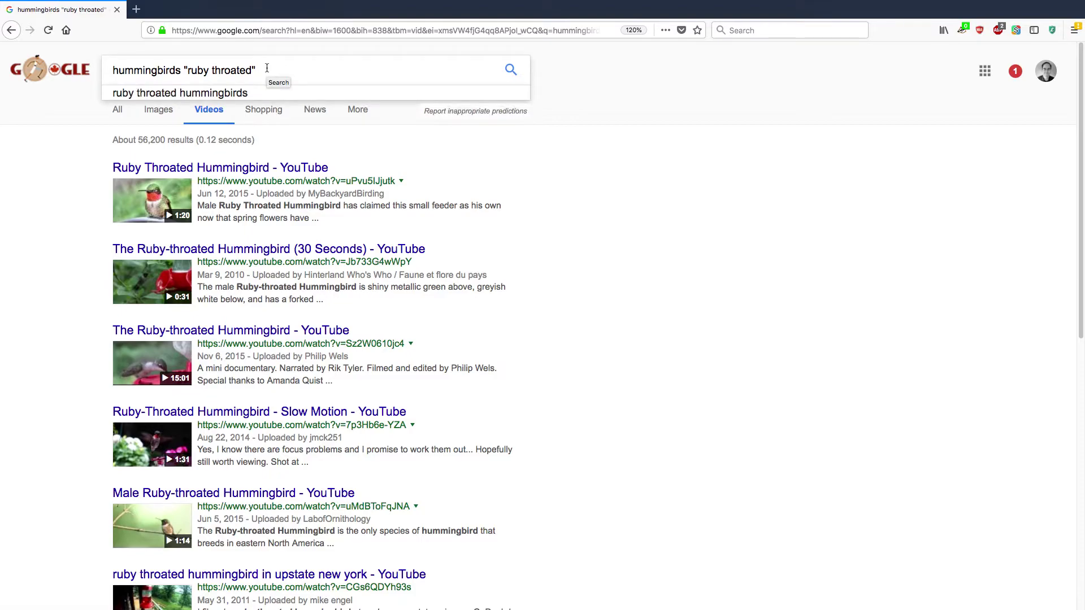
text(site)
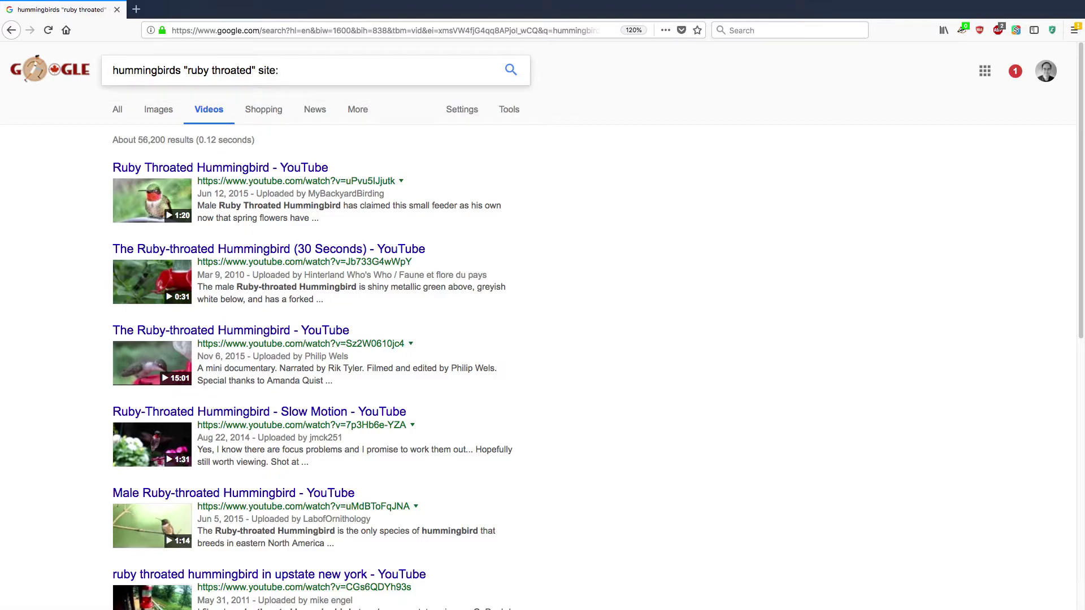
text(:youtube.com)
key(Return)
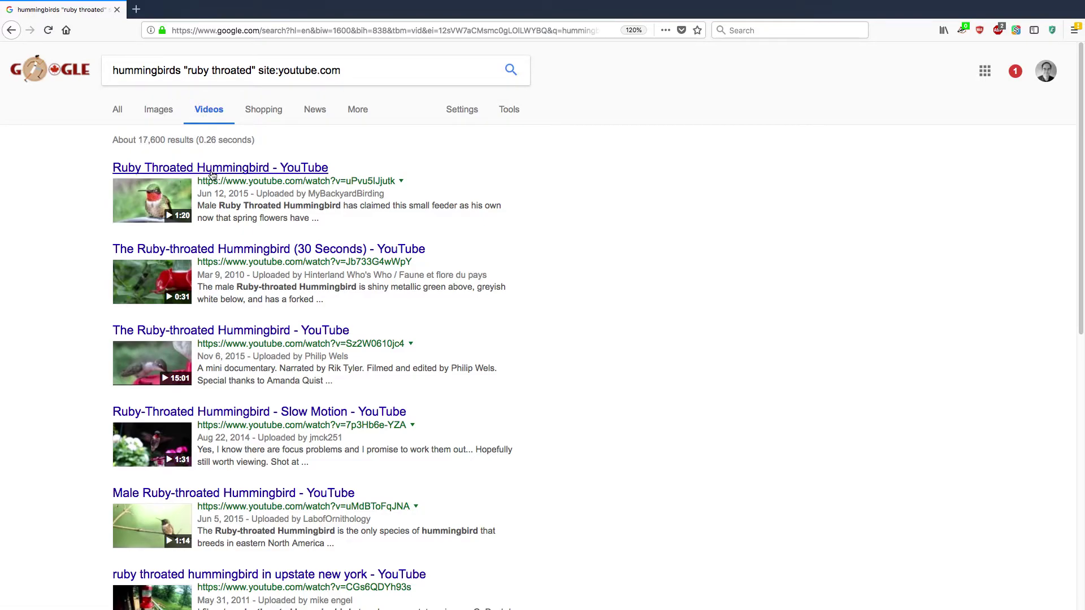
scroll(306, 202, down, 10)
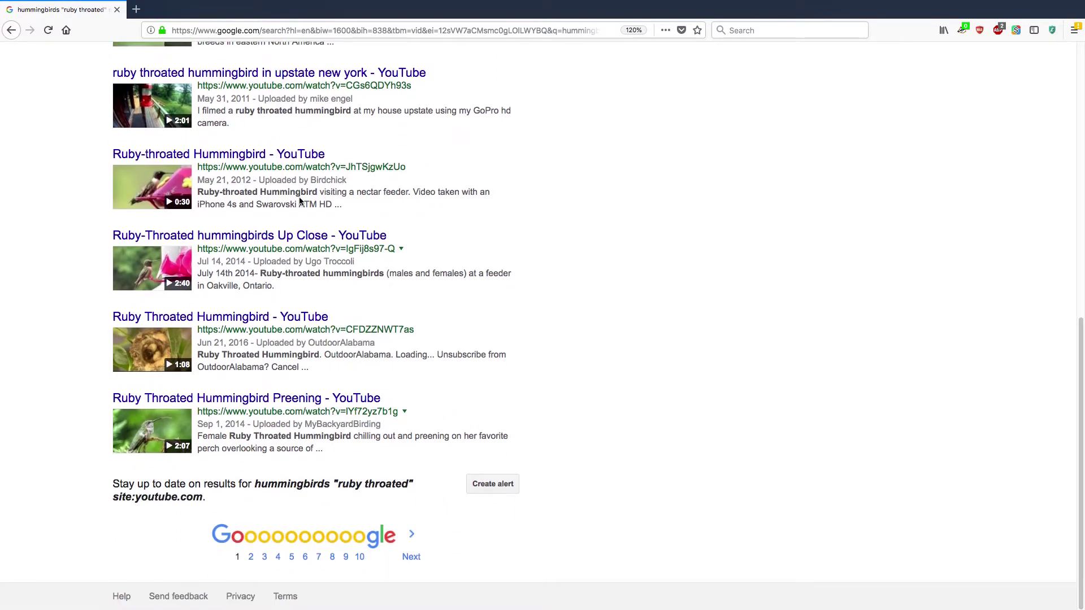
scroll(301, 202, up, 10)
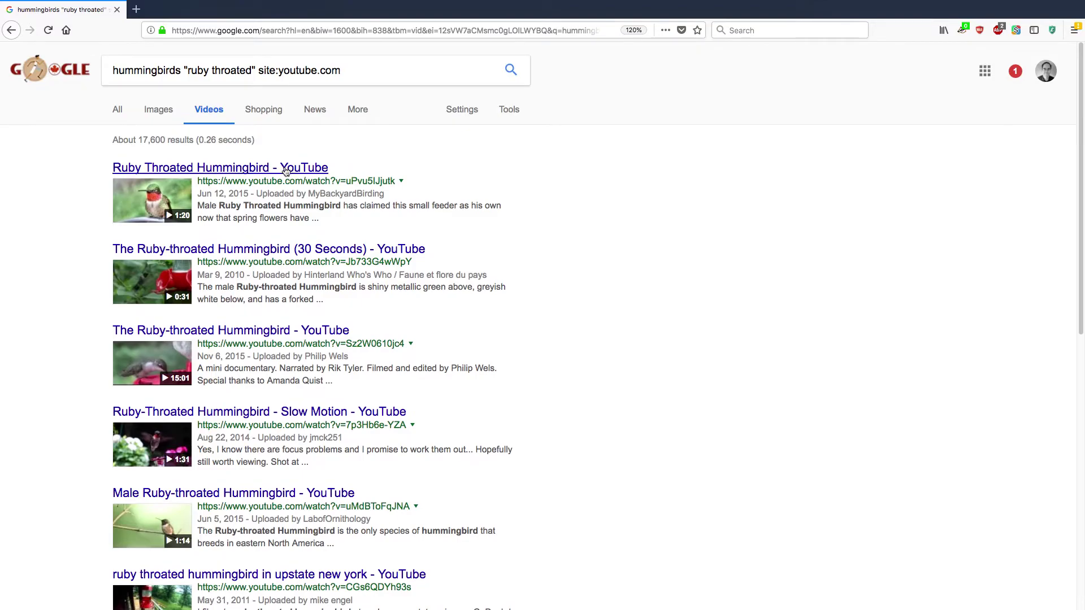
Change site:youtube.com to -site:youtube.com to exclude YouTube, then review the Vimeo results
click(258, 71)
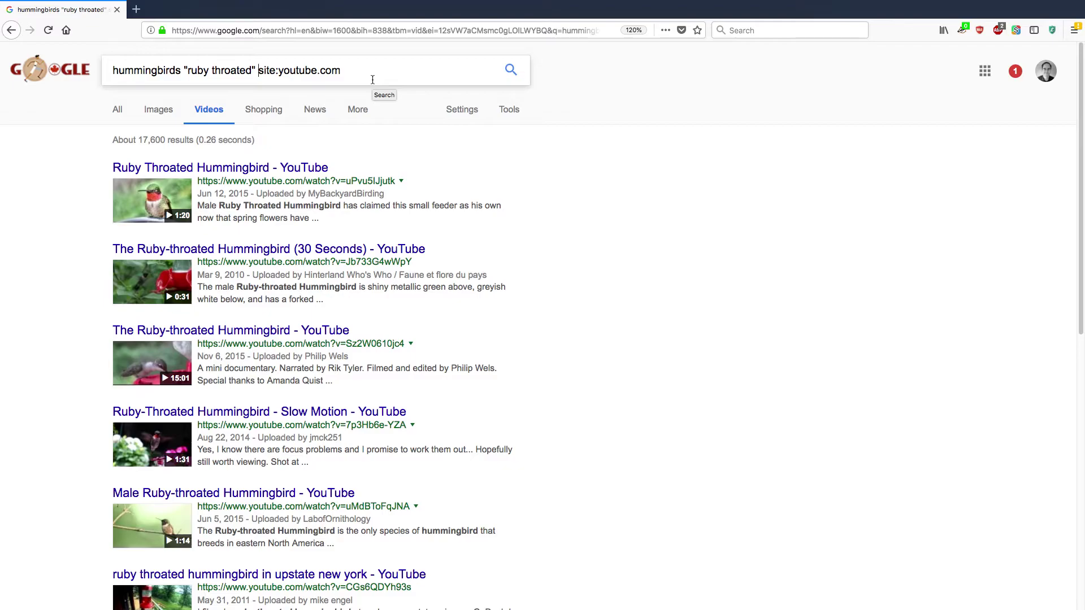
text(-)
key(Return)
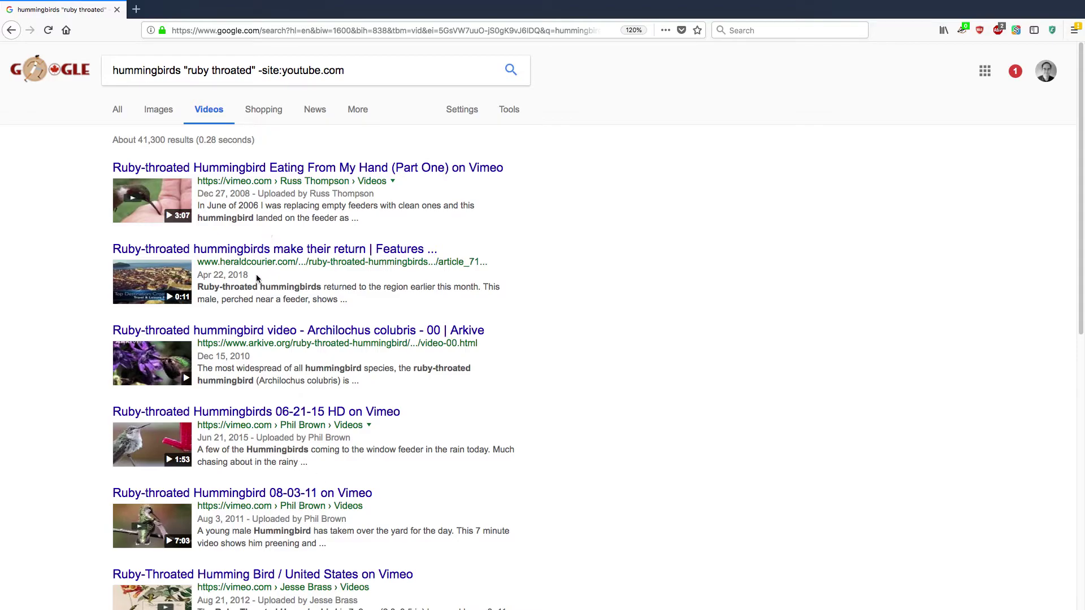
scroll(281, 274, down, 10)
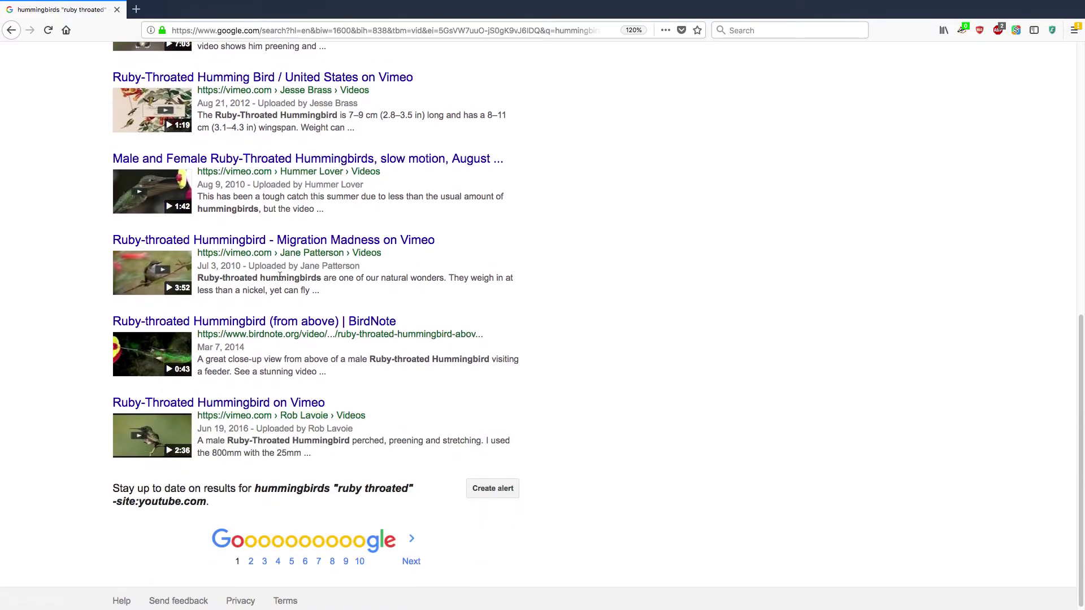
scroll(303, 275, up, 1)
scroll(303, 275, up, 8)
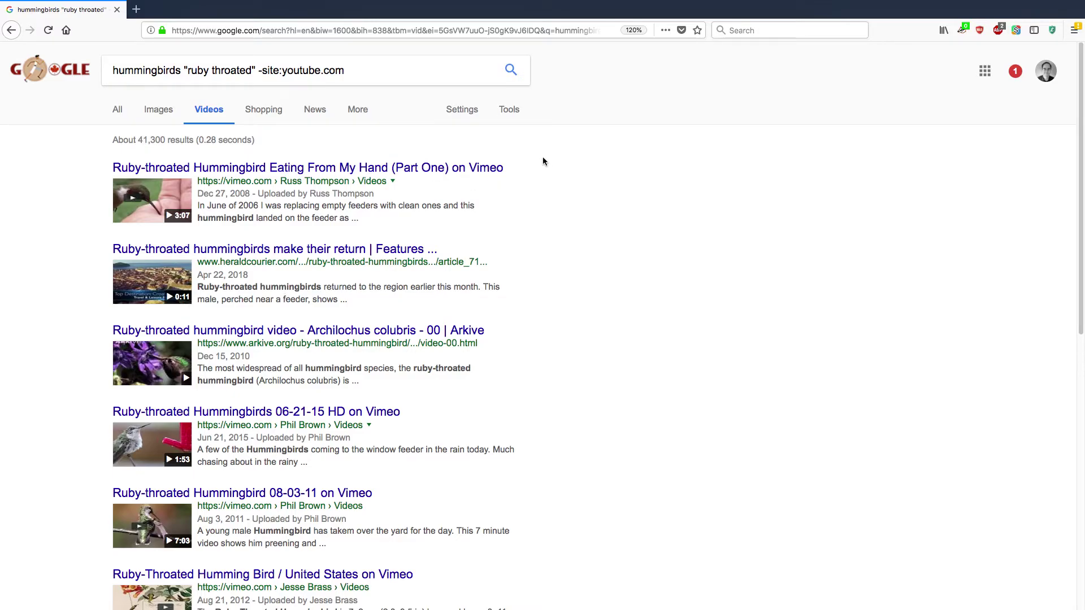
Filter the video results to Long (20+ min.) duration and High quality
click(523, 115)
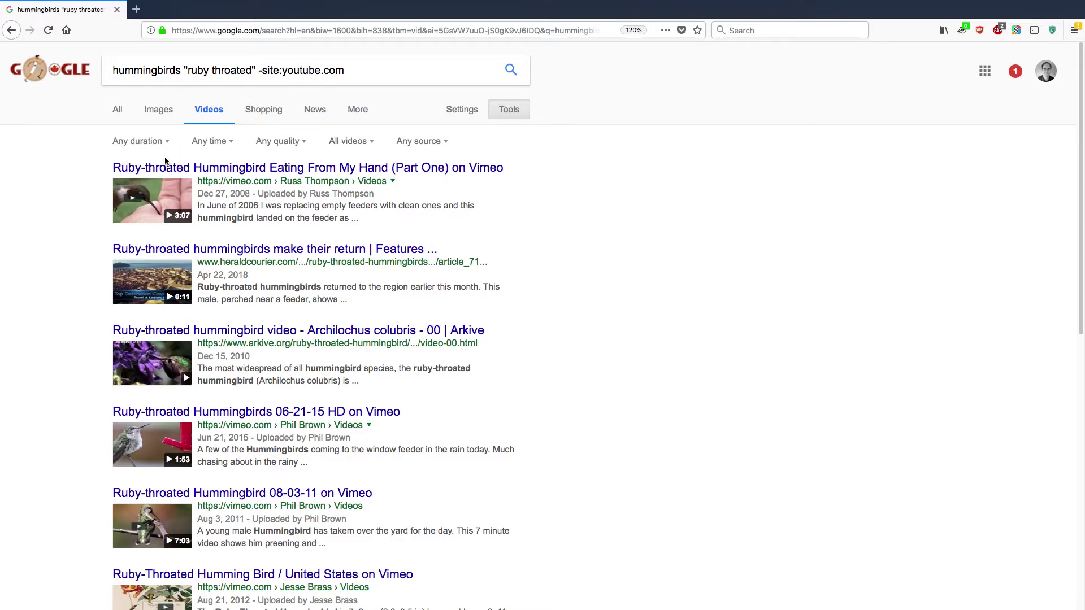
click(168, 142)
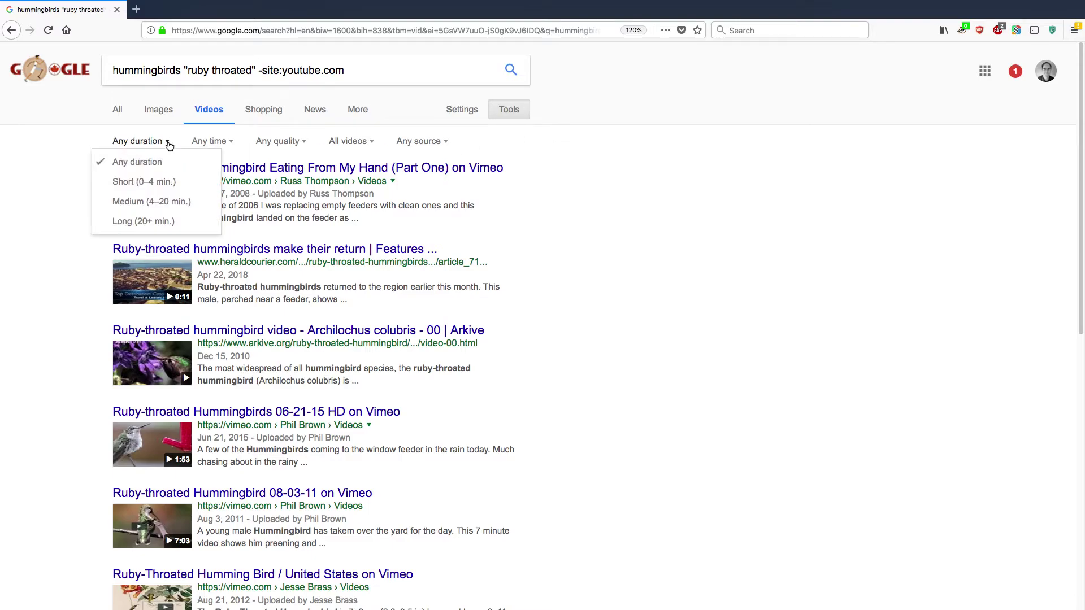
click(195, 222)
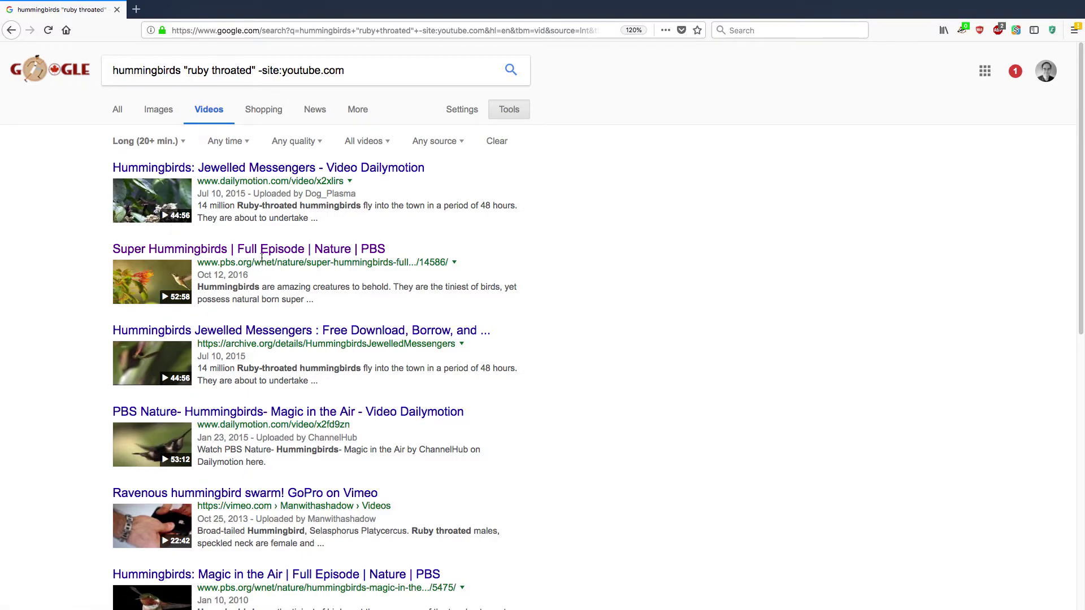
click(320, 141)
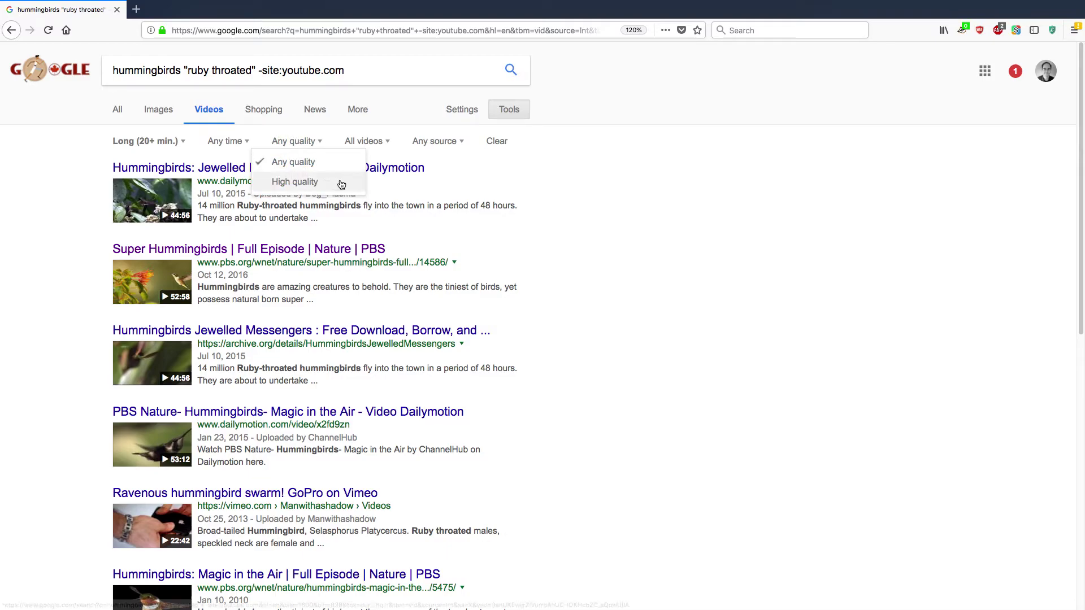
click(341, 184)
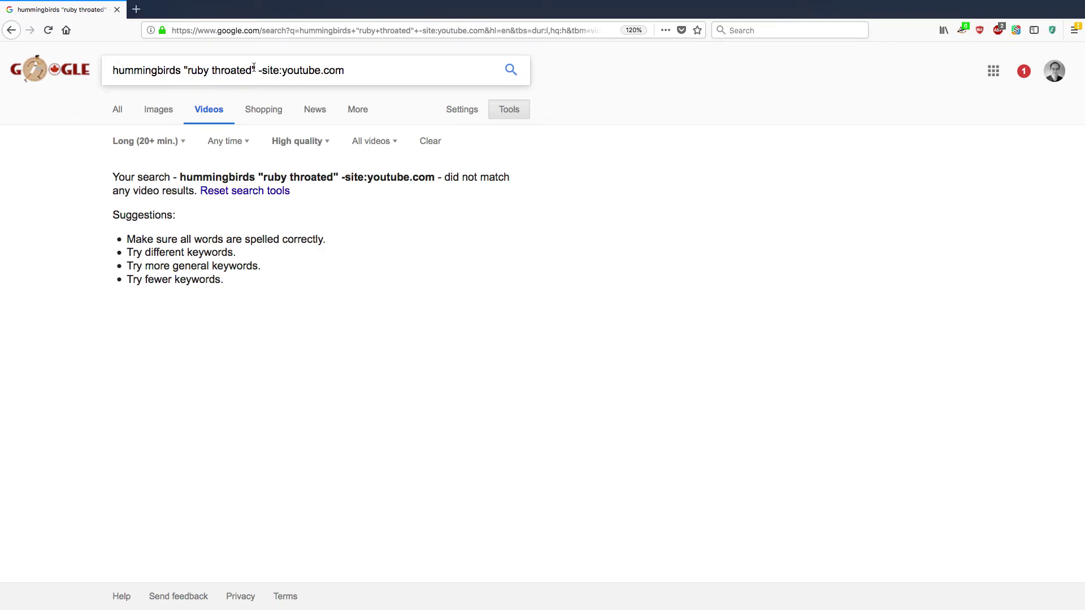
Remove -site:youtube.com from the query and rerun hummingbirds "ruby throated"
drag(259, 71, 380, 73)
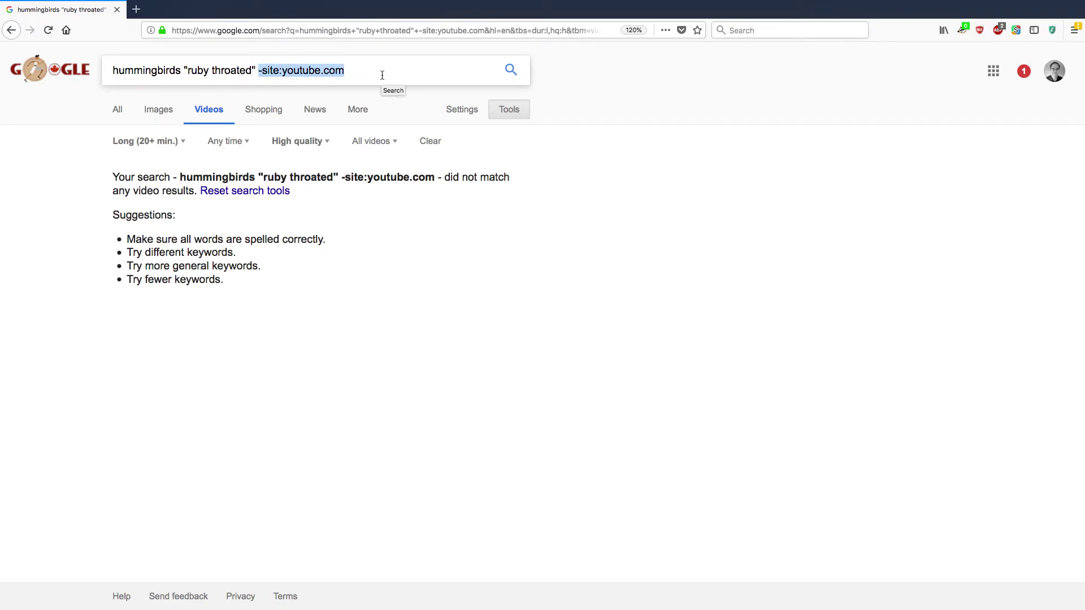
key(BackSpace)
key(Escape)
key(Return)
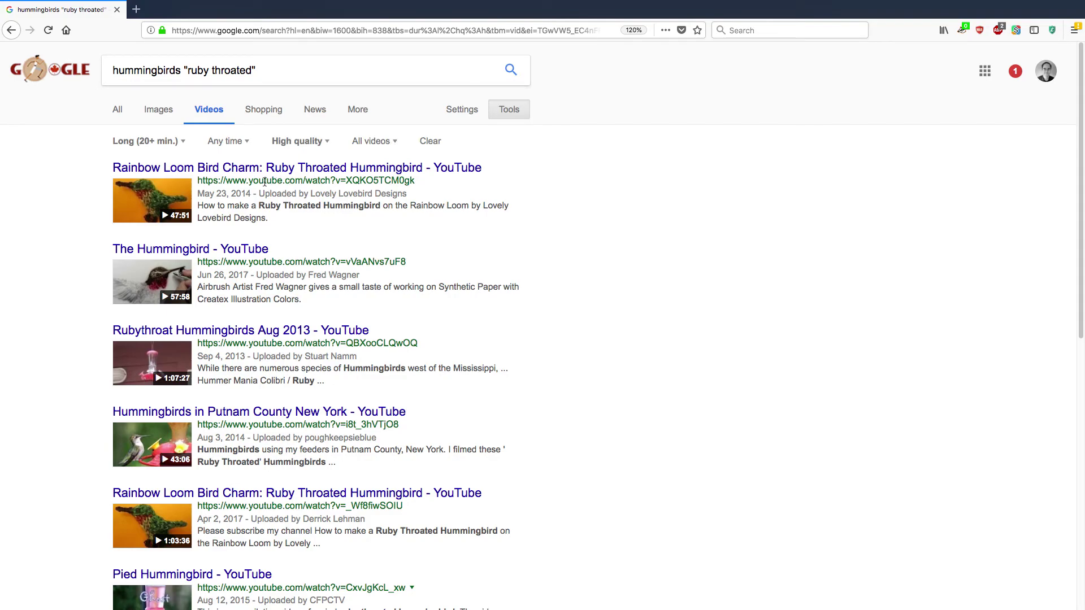
click(247, 142)
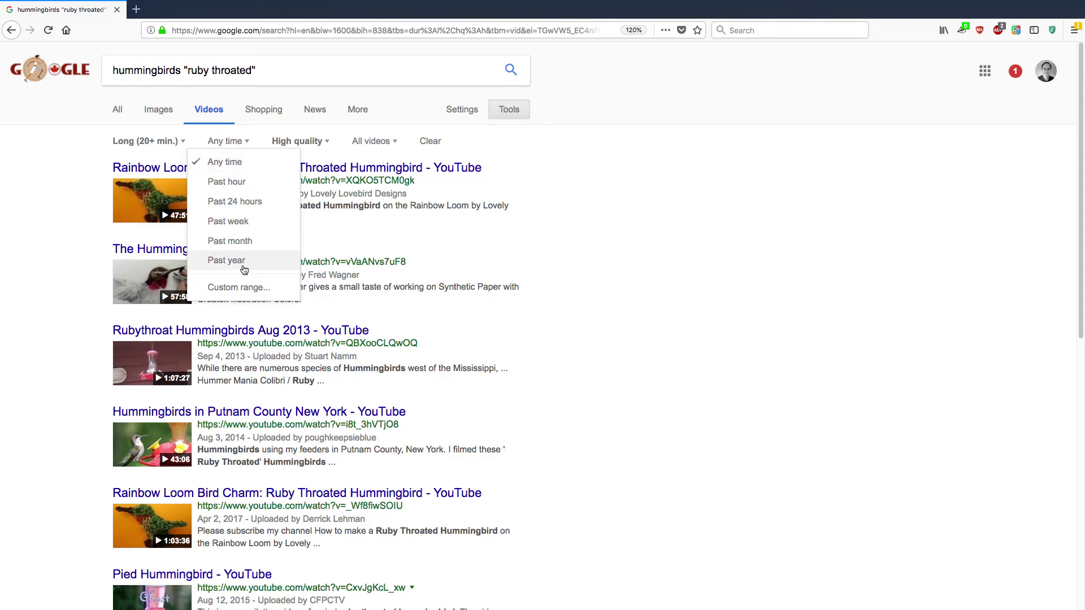
Set a custom date range from 2016 to 2016 for the video results
click(268, 286)
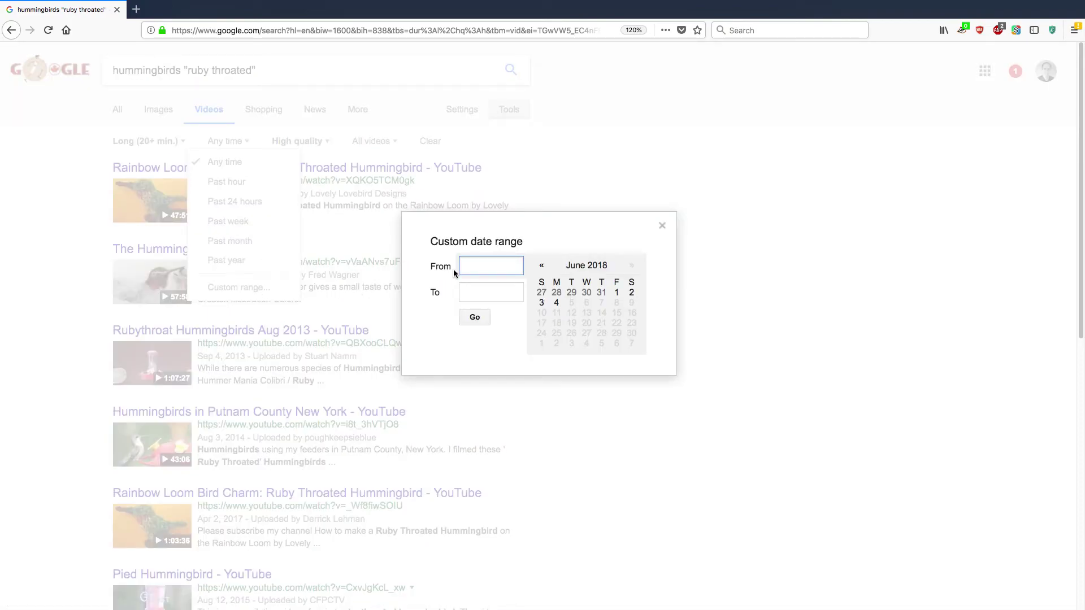
text(2016)
key(Tab)
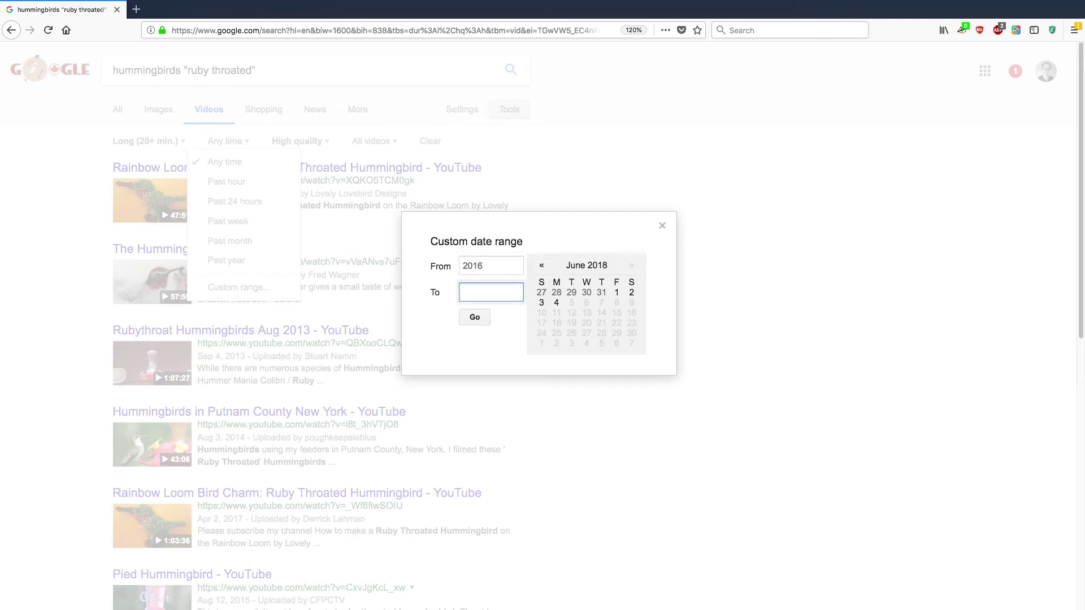
text(2016)
click(475, 318)
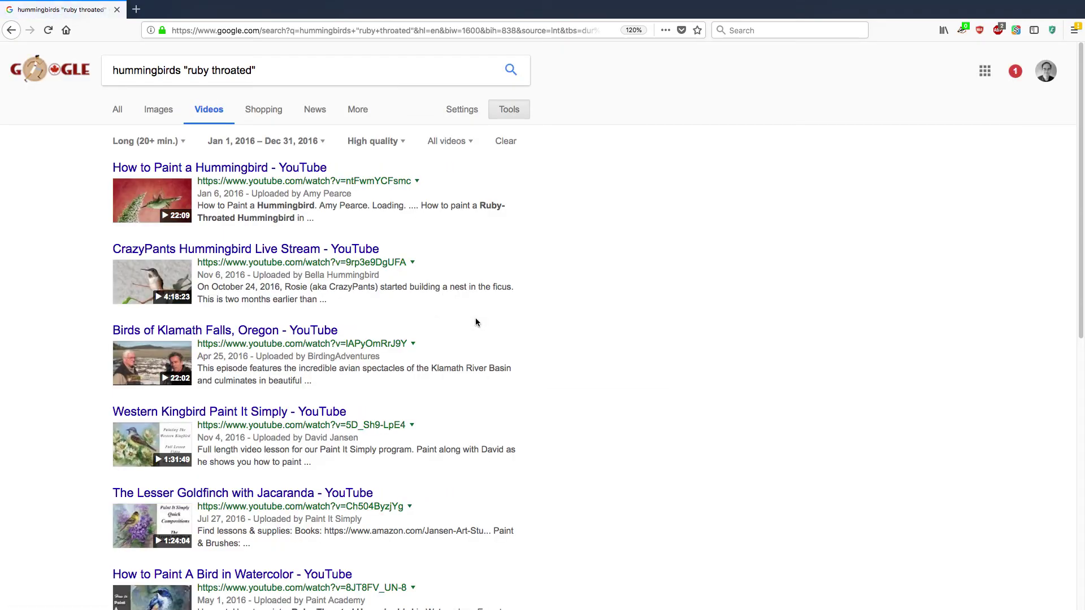